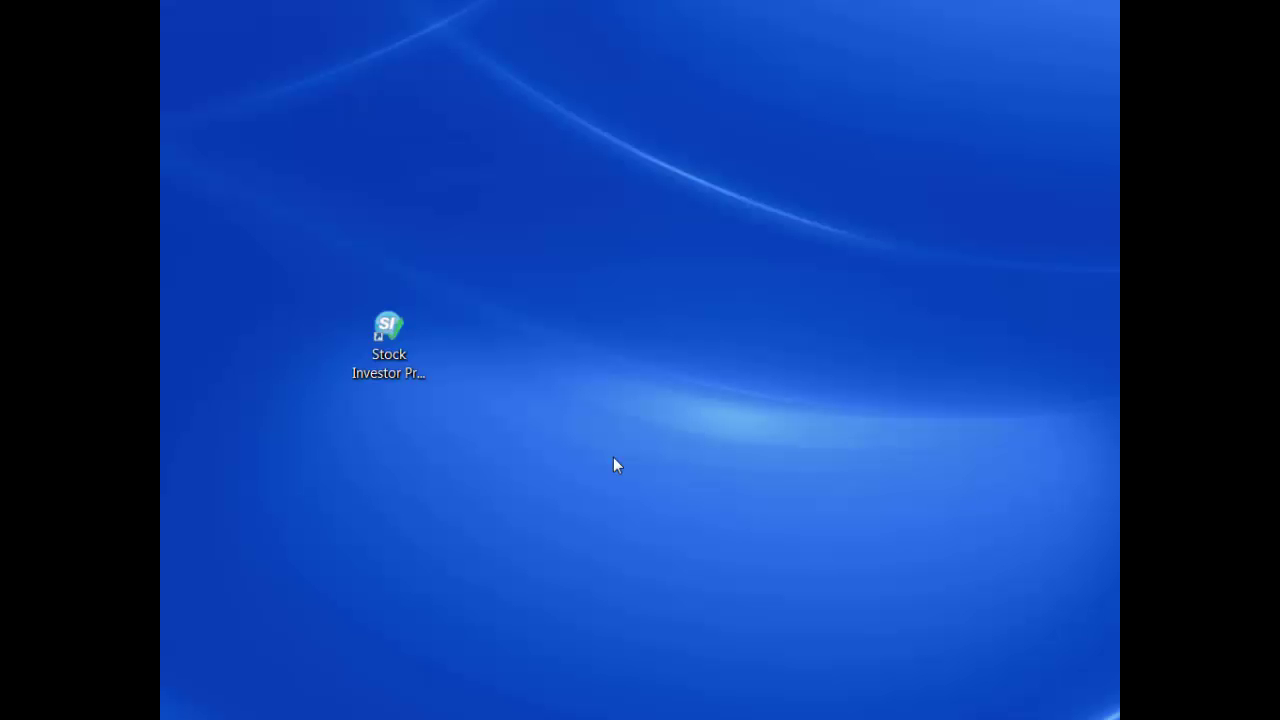
Launch Stock Investor Pro from its desktop icon so it checks for updates.
double_click(383, 356)
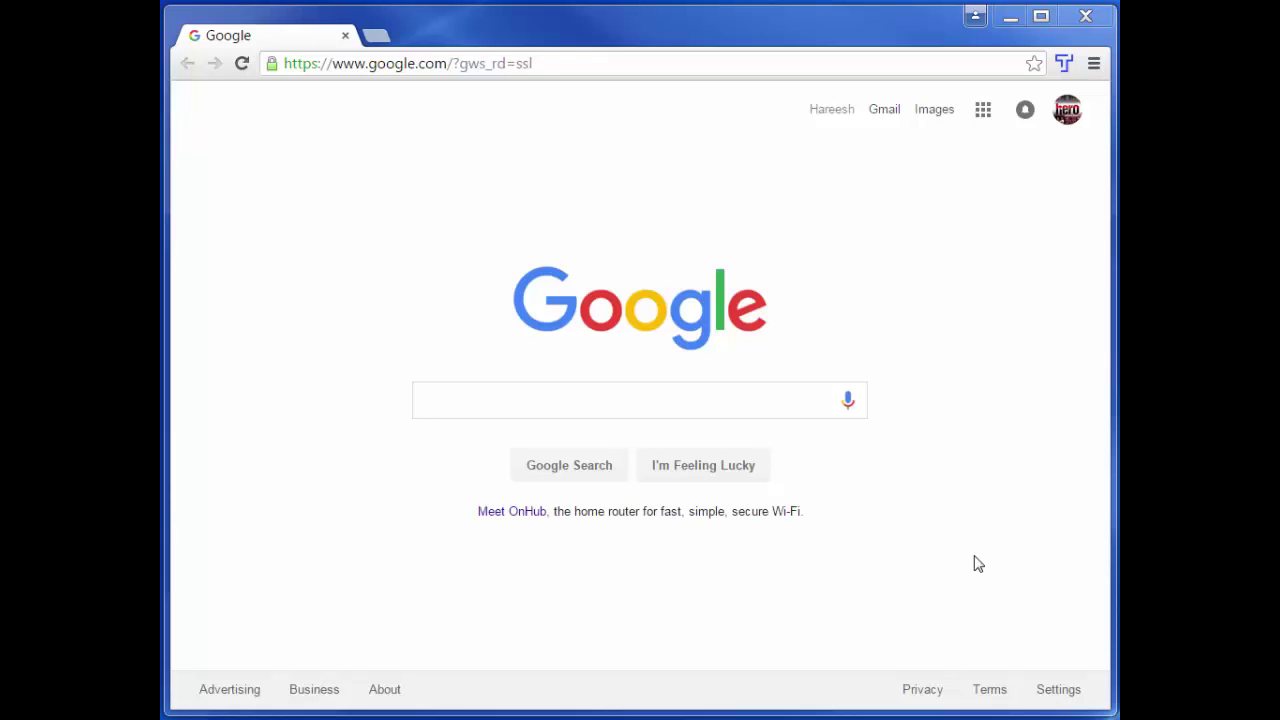
left_click(659, 67)
type("www.aaii.com")
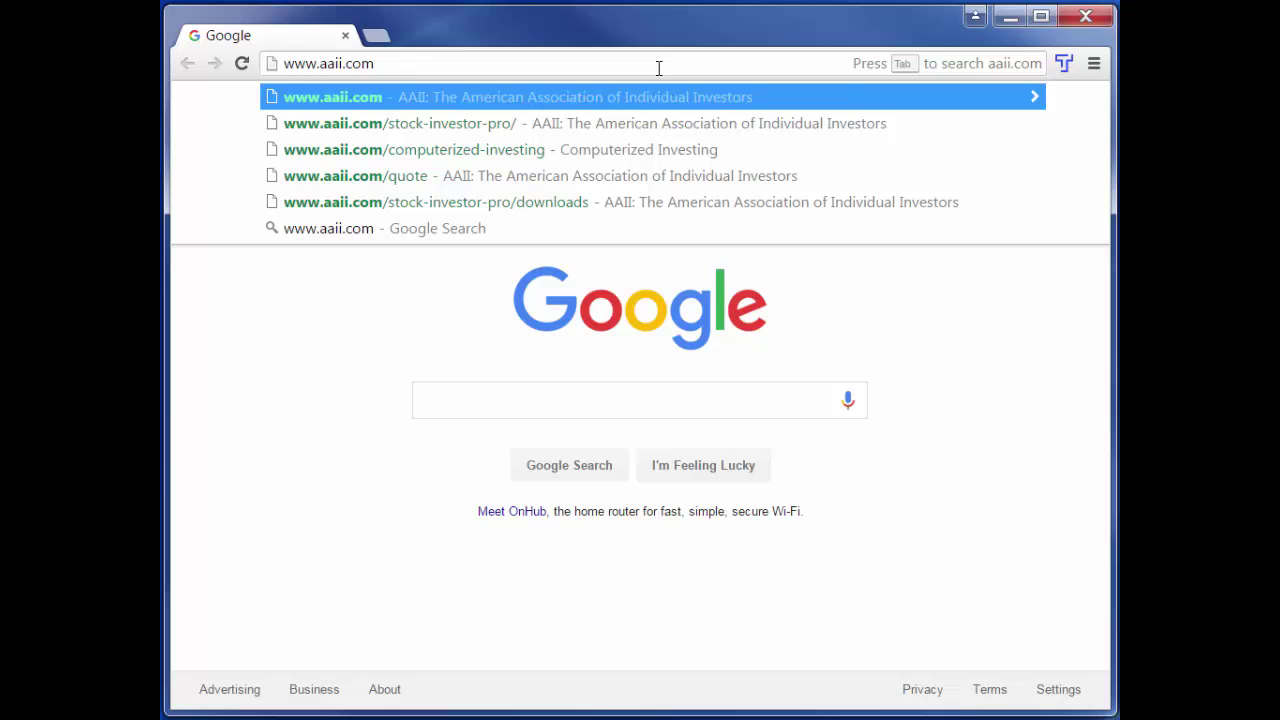
key("Down")
key("Return")
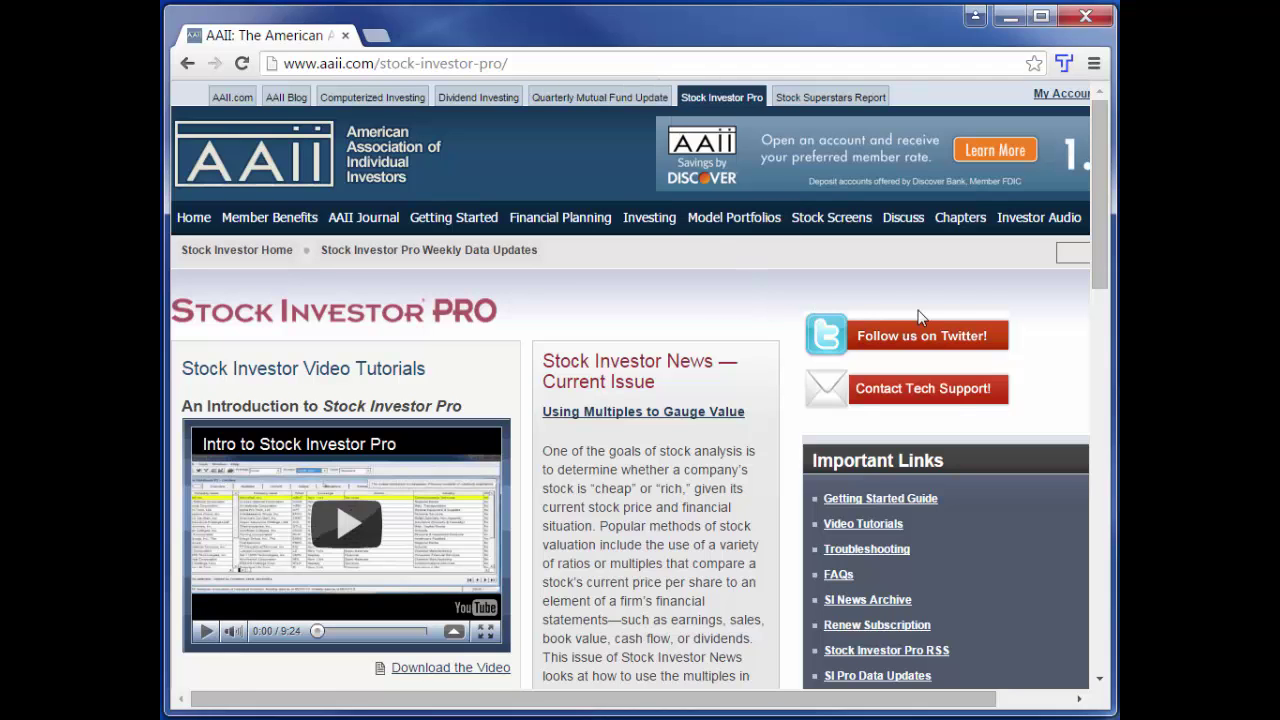
left_click_drag(1108, 229, 1107, 330)
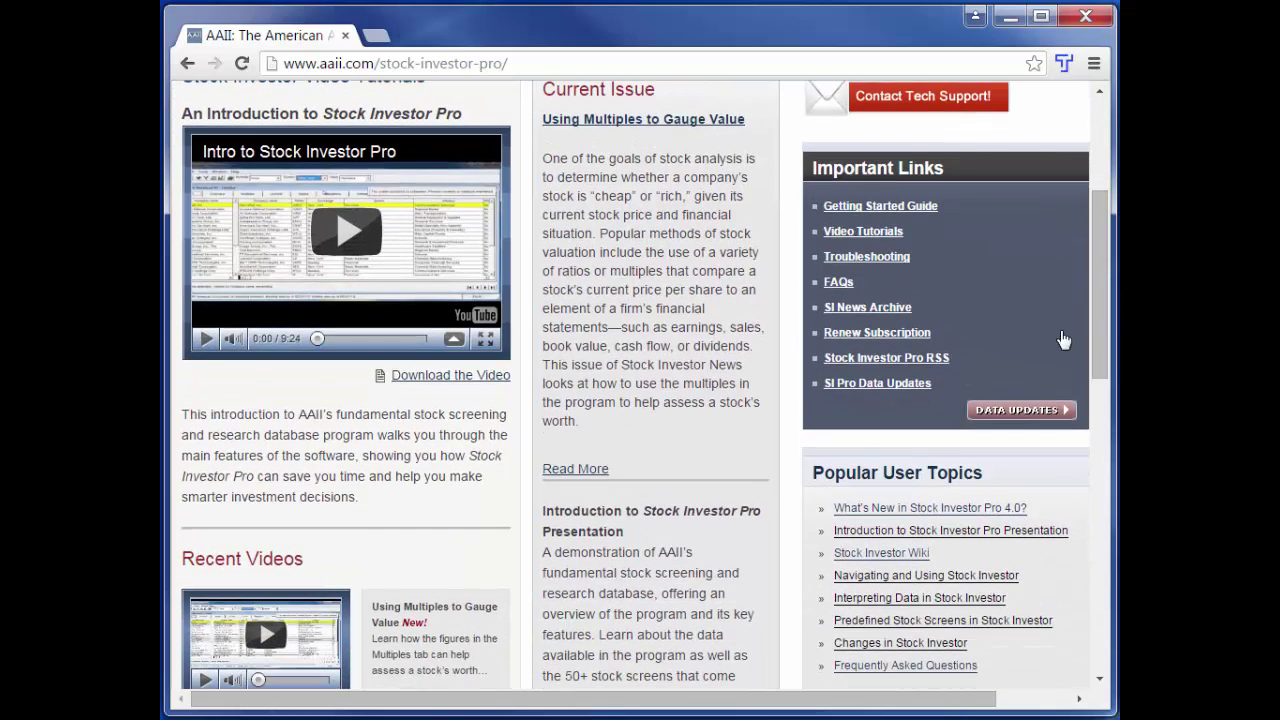
Follow the DATA UPDATES link under Important Links to reach the Downloads page.
left_click(1022, 412)
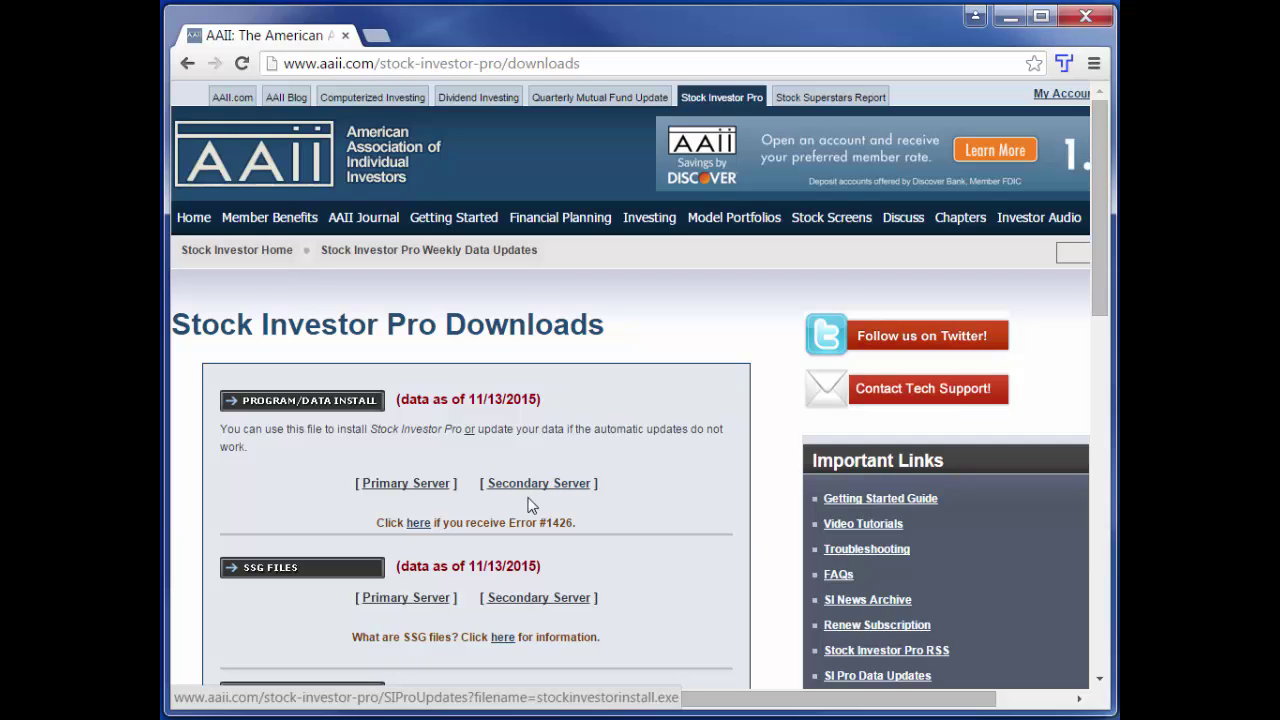
Download the 54.8 MB Program/Data Install file from the Primary Server, choosing Keep despite the warning.
left_click(425, 490)
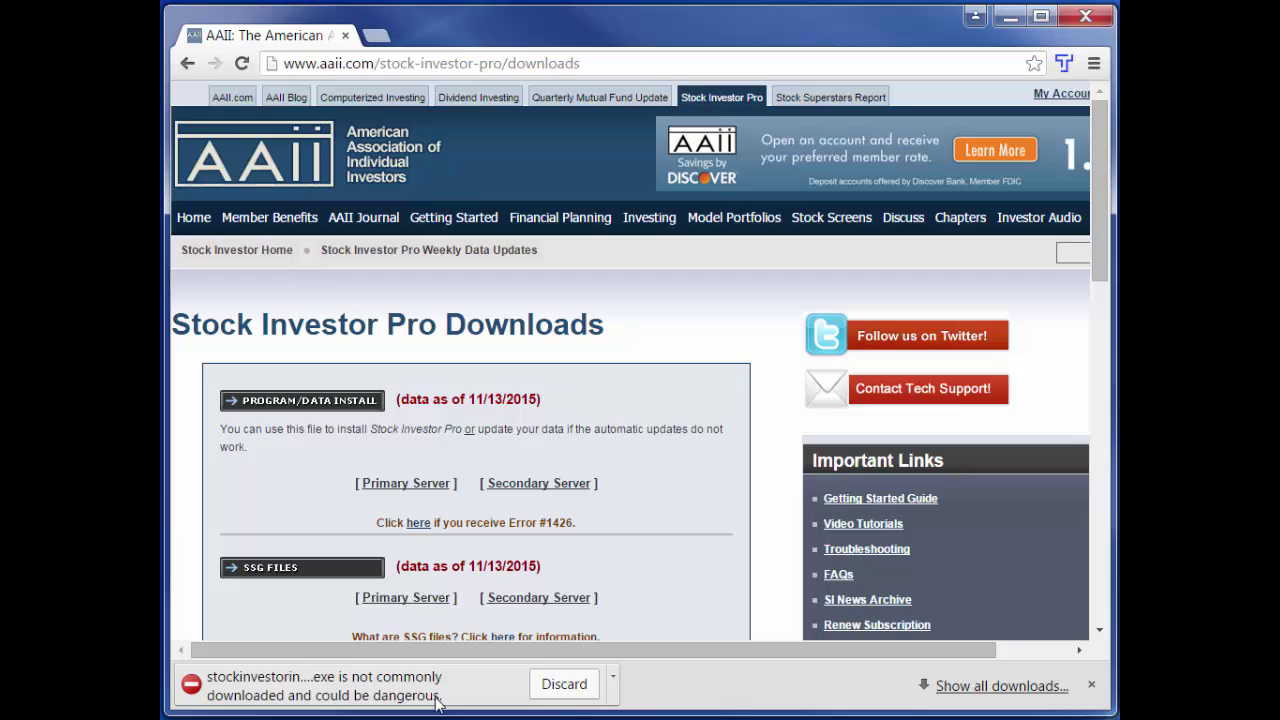
left_click(614, 700)
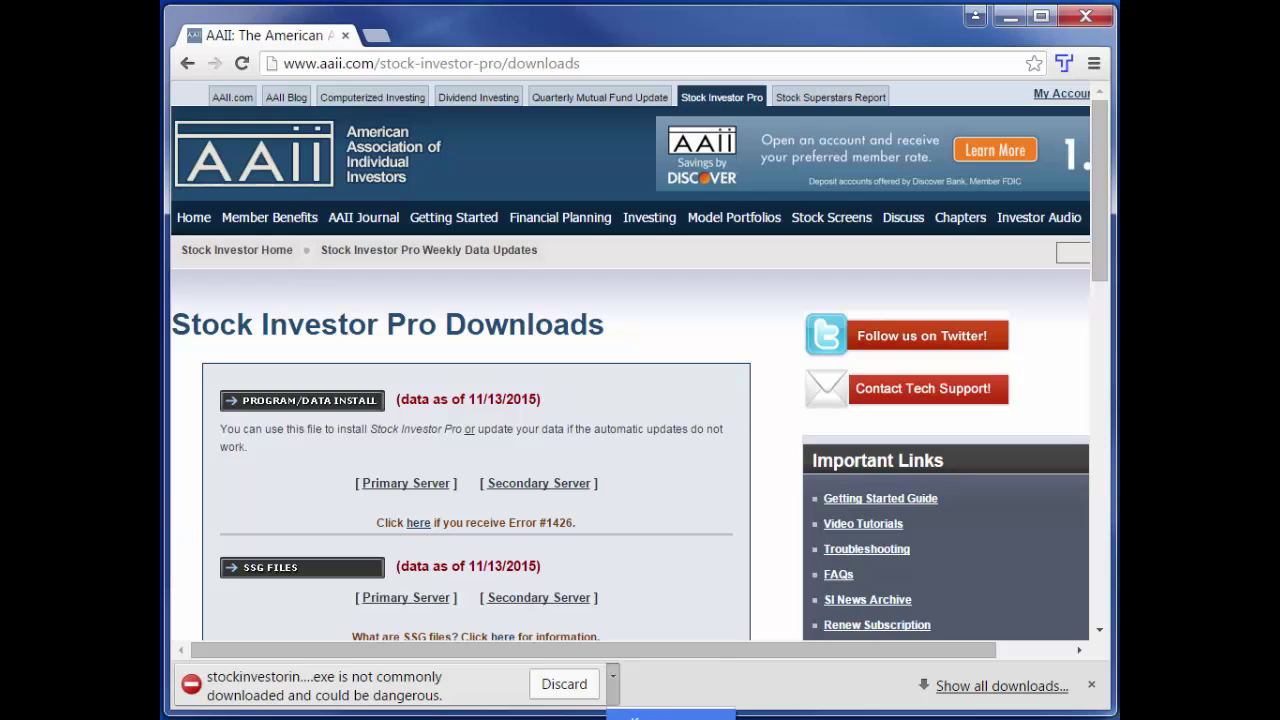
left_click(633, 716)
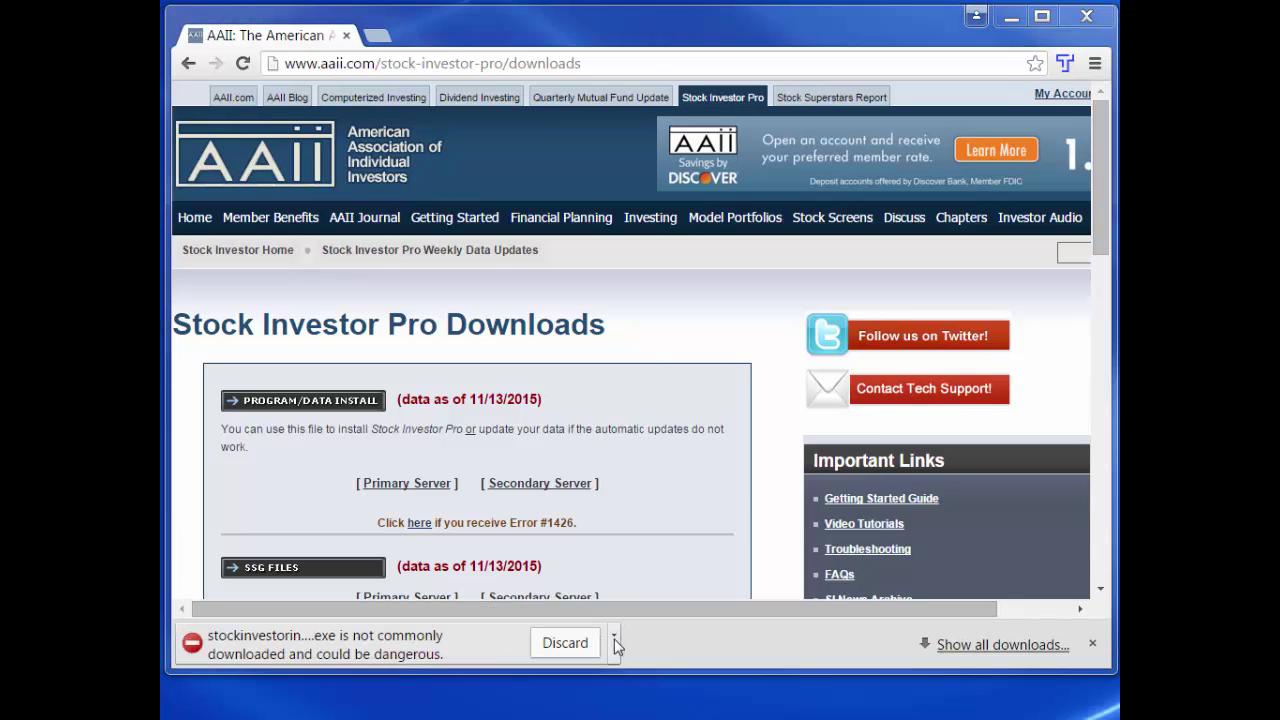
left_click(617, 646)
left_click(634, 685)
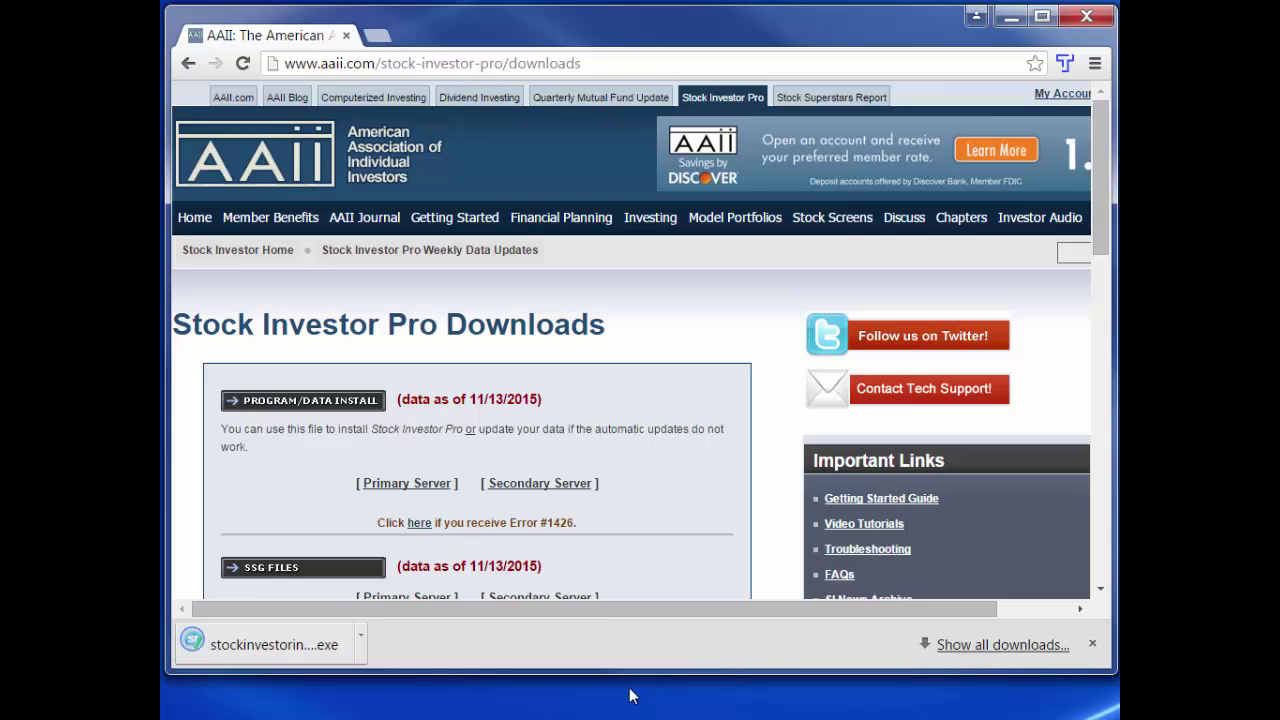
Run the downloaded stockinvestorinstall.exe to bring up the InstallShield Wizard welcome screen.
left_click(329, 645)
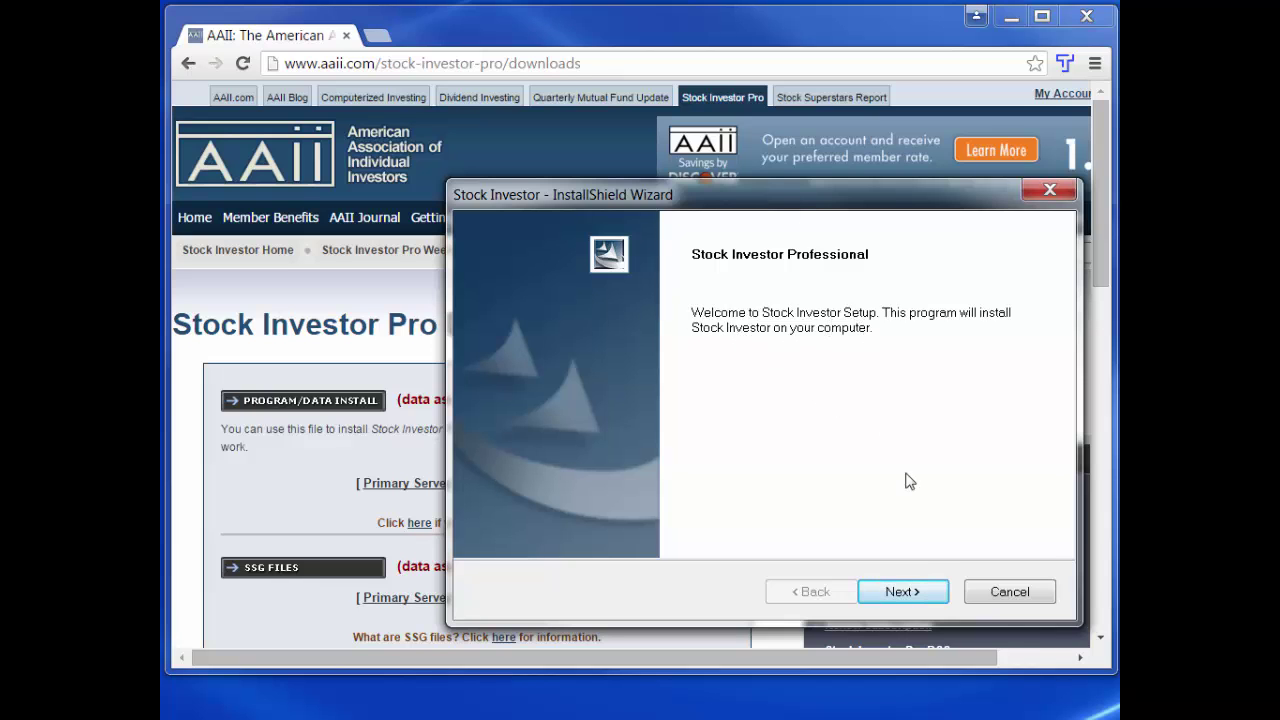
Pass the welcome page, accept the license agreement, and keep the default destination folder.
left_click(914, 590)
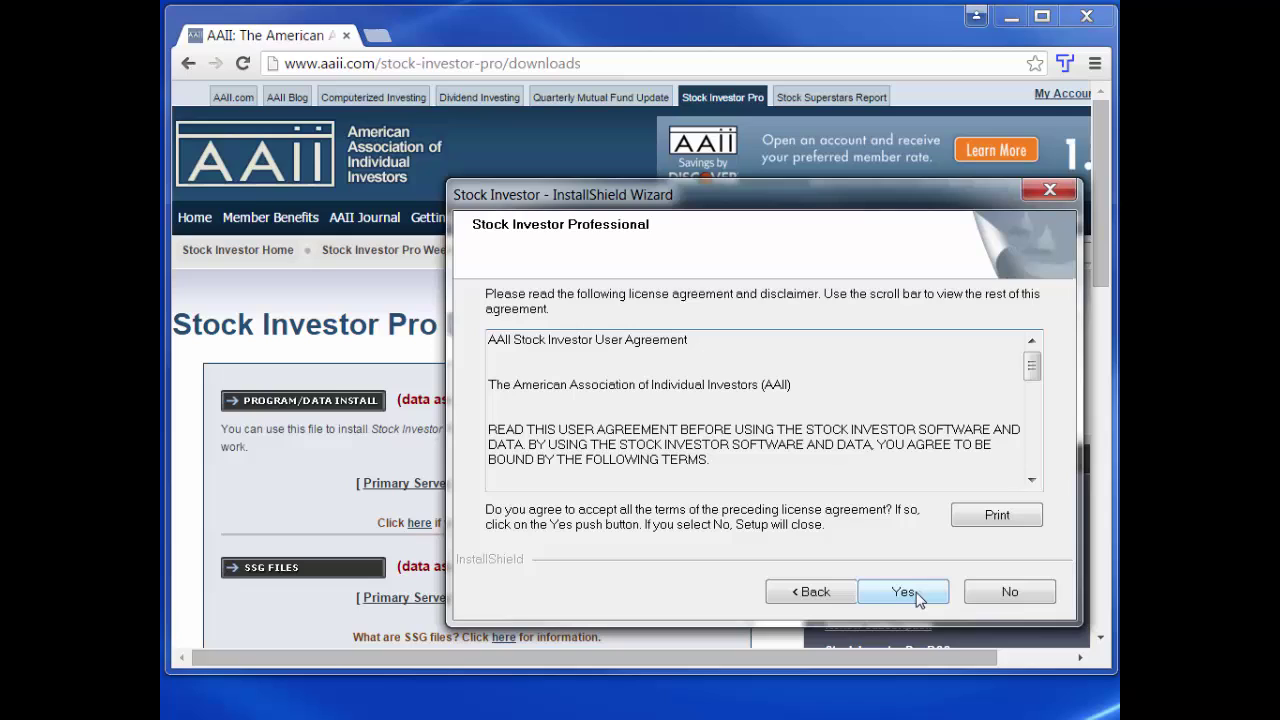
left_click_drag(709, 342, 487, 341)
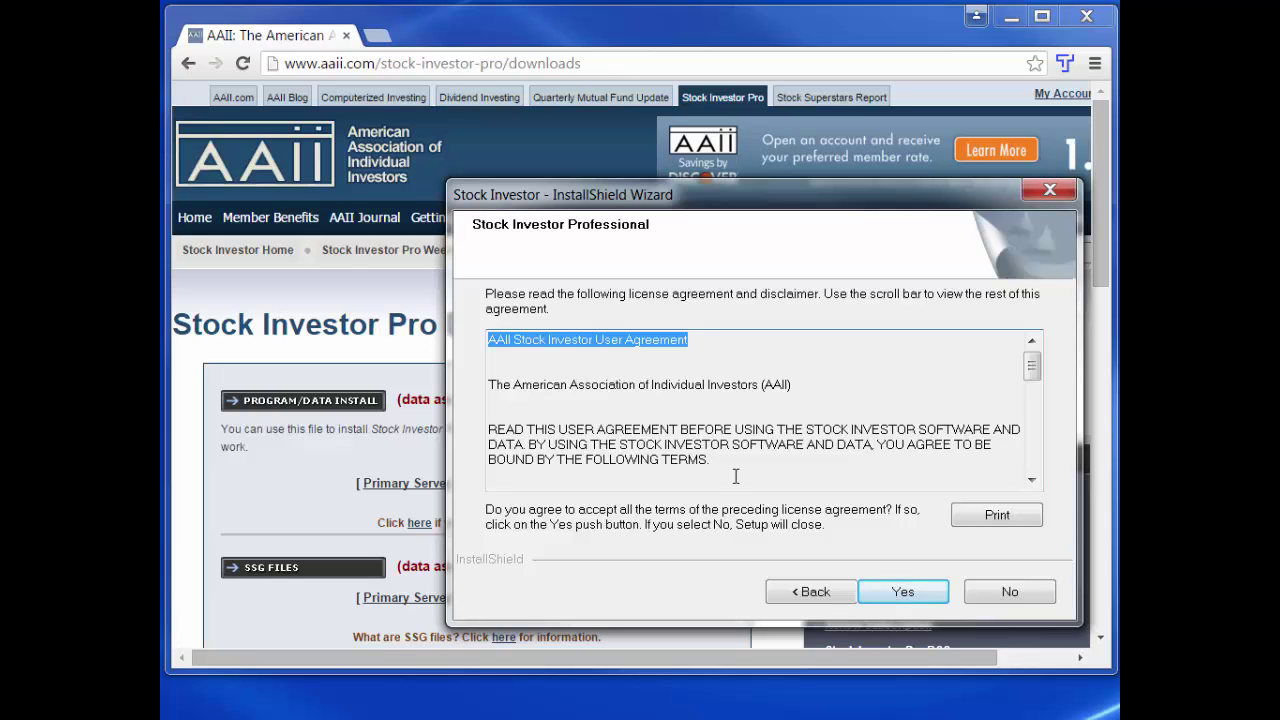
left_click(903, 593)
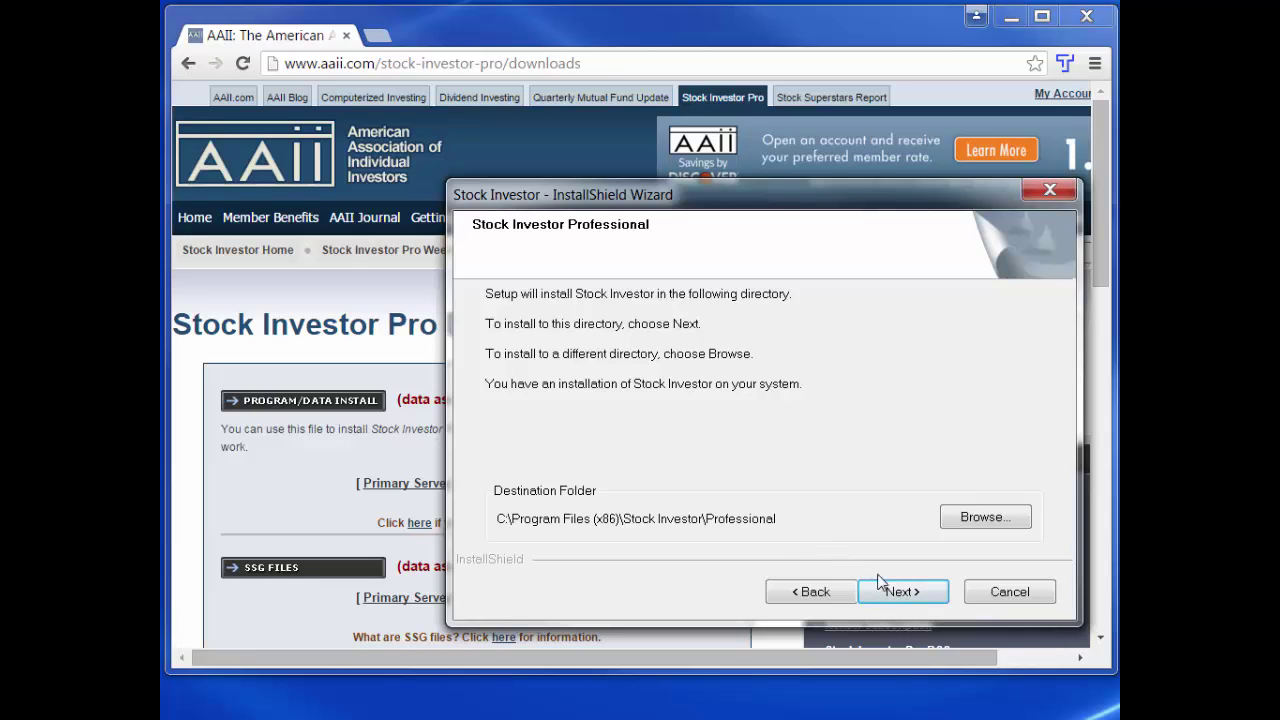
left_click(916, 596)
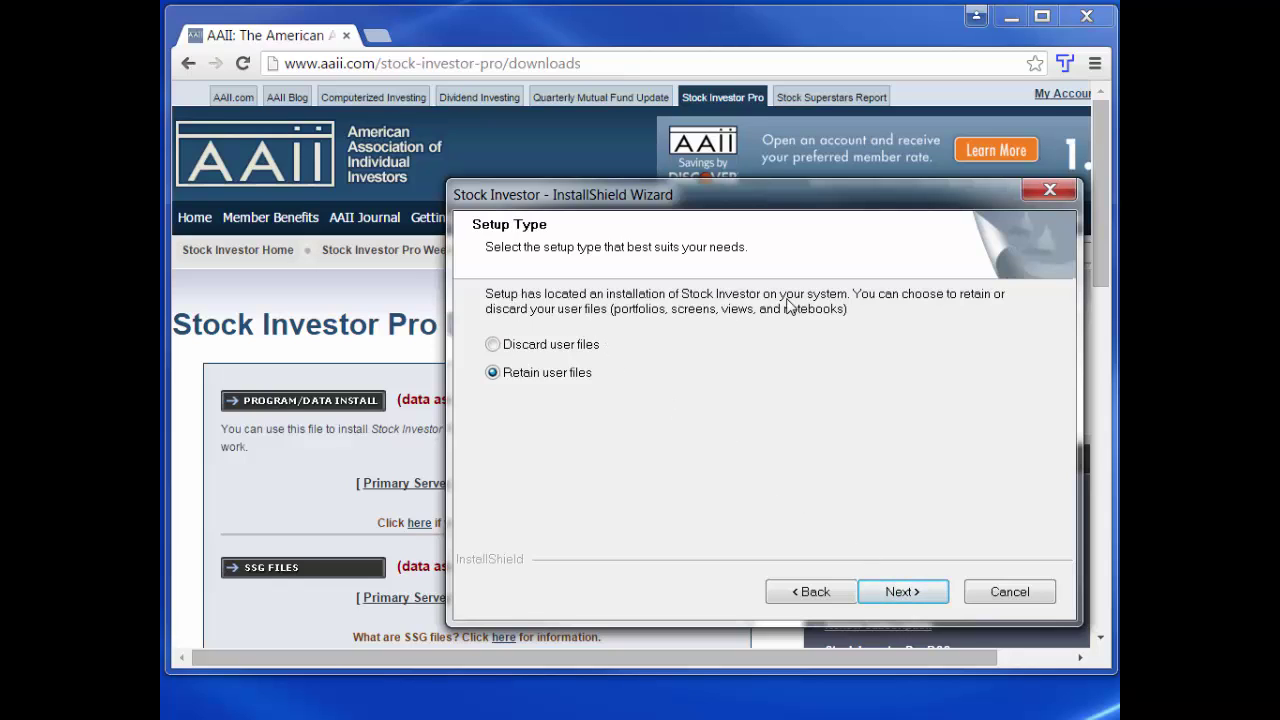
On Setup Type, switch to Discard, then back to Retain user files.
left_click(493, 344)
left_click(493, 374)
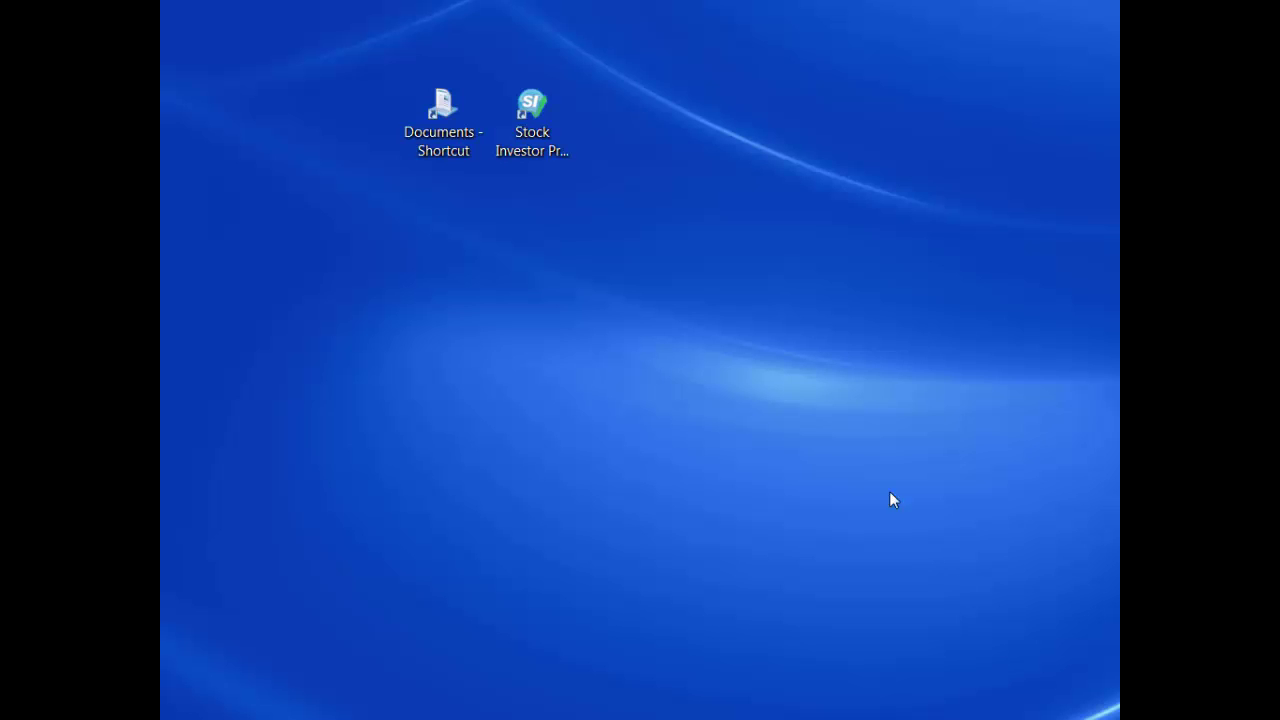
Browse Documents > Stock Investor > 12-31-2014 > User to check the backed-up files.
double_click(415, 147)
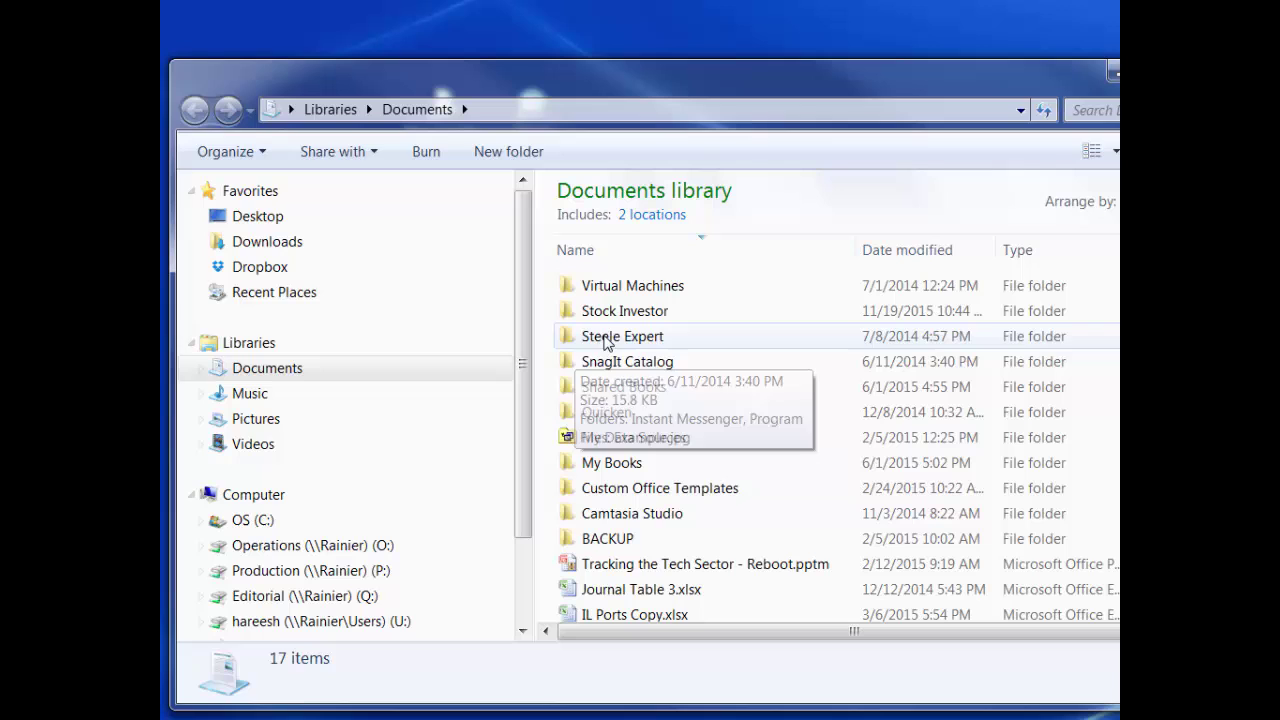
double_click(623, 311)
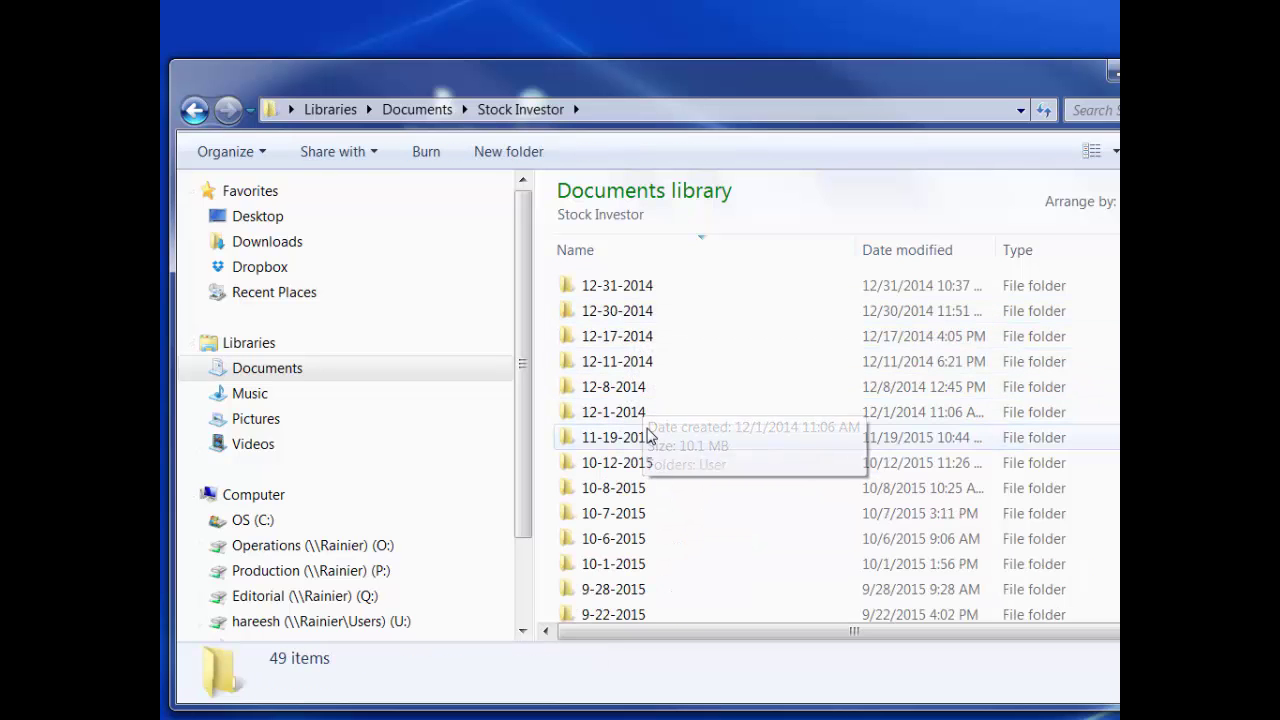
double_click(638, 292)
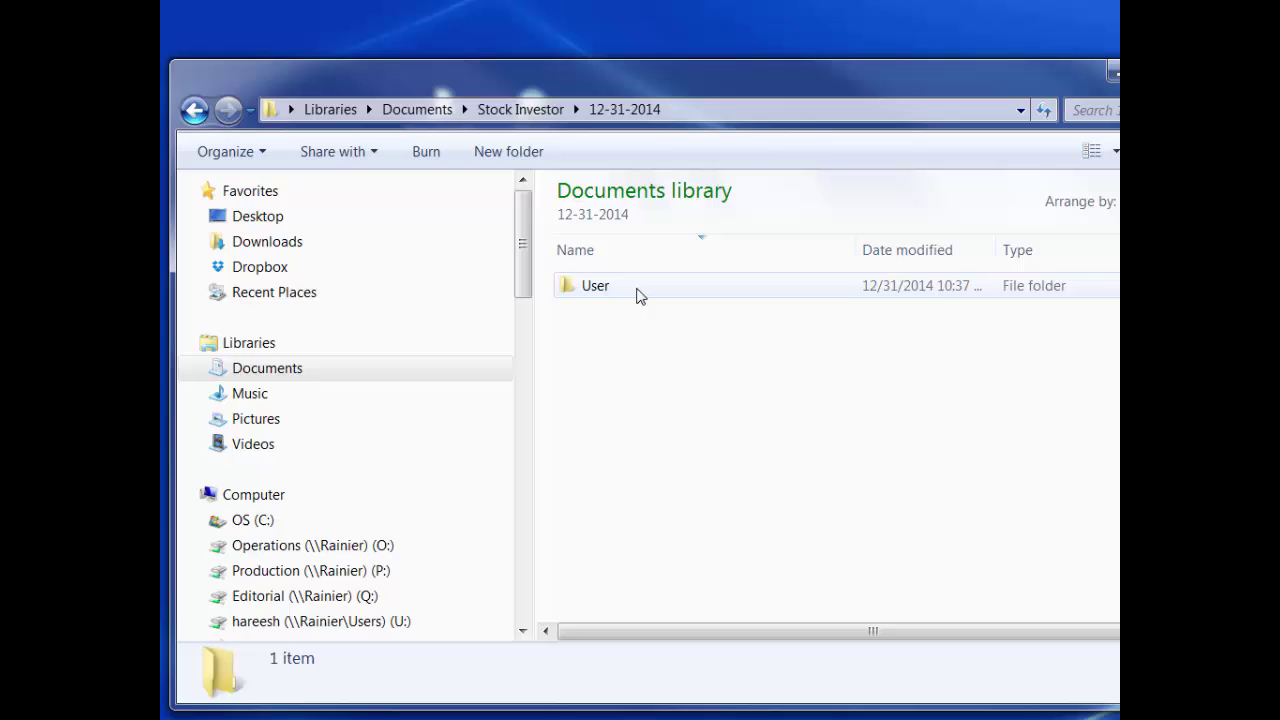
double_click(639, 294)
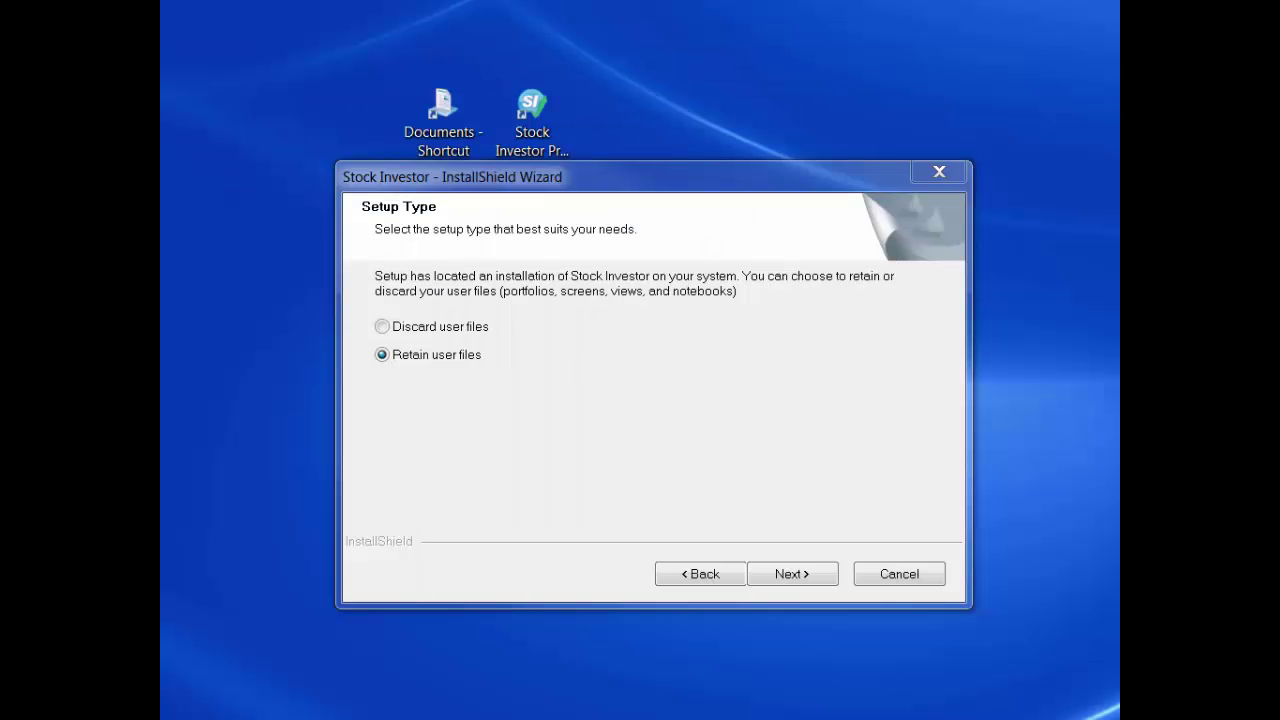
Return to the setup wizard and continue from Setup Type with Retain user files selected.
left_click(457, 360)
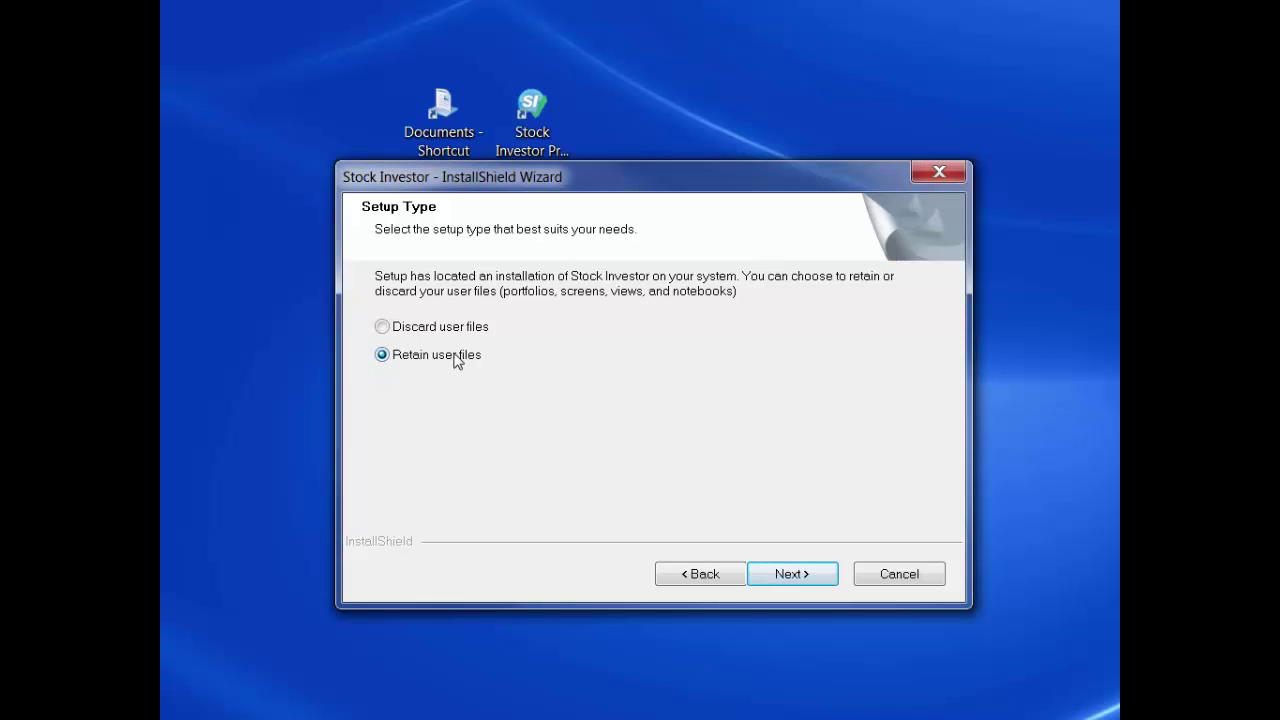
left_click(781, 576)
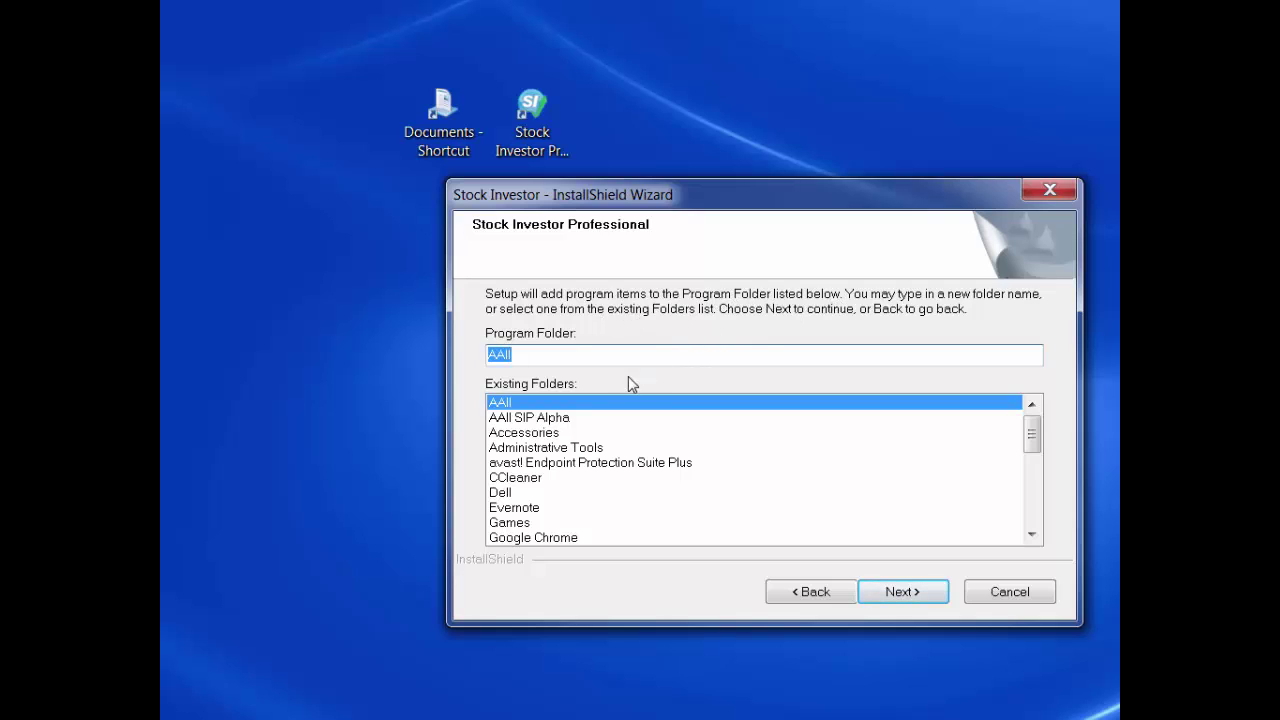
Select AAII in Existing Folders as the program folder and continue to the summary.
left_click(520, 404)
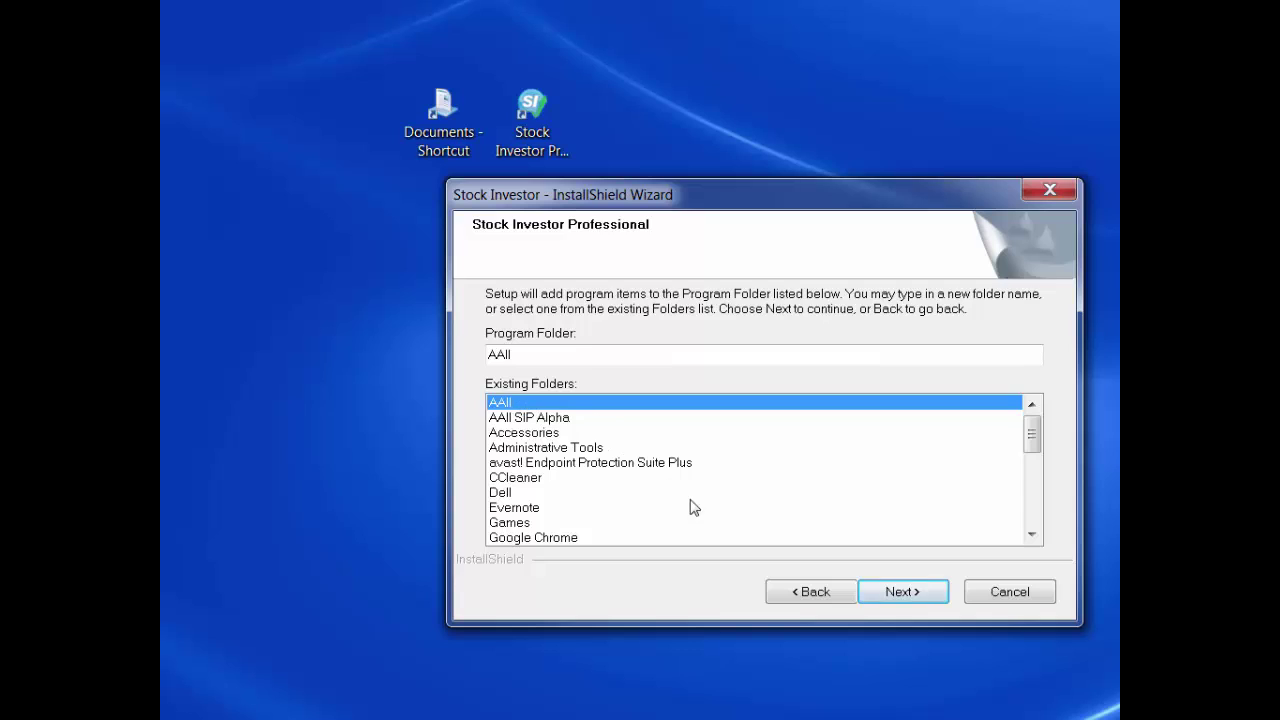
left_click(932, 598)
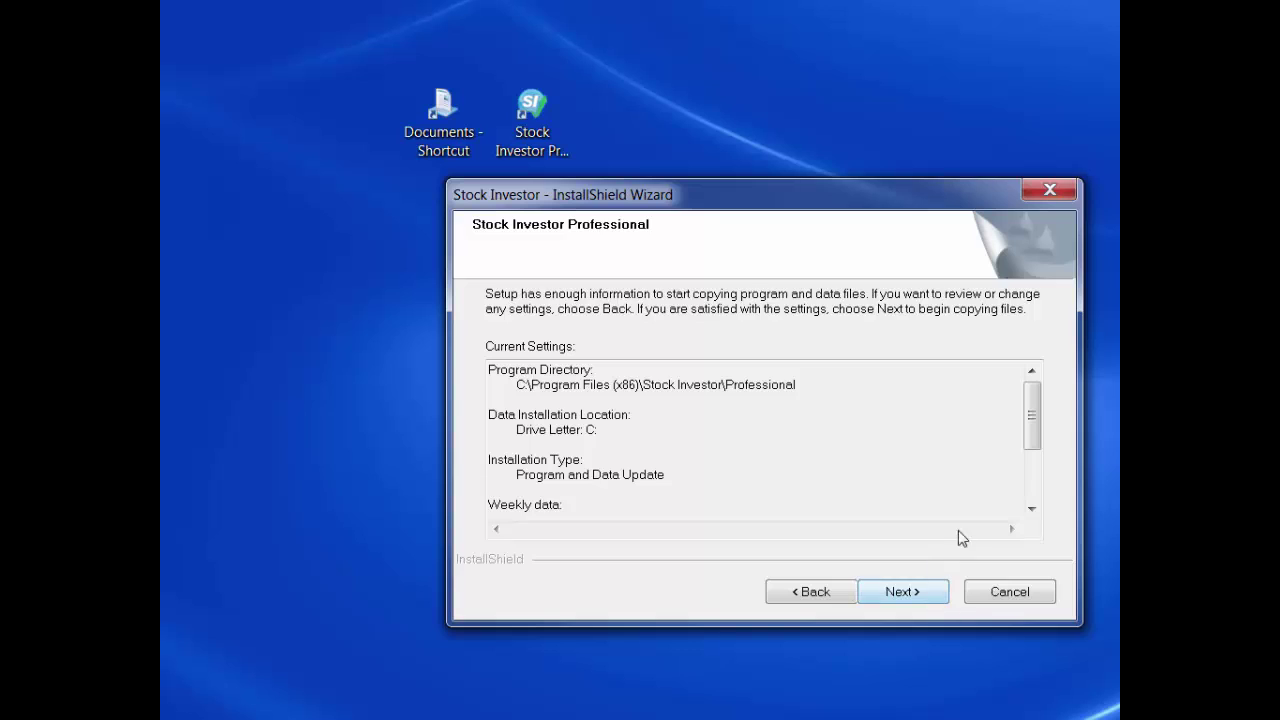
Review the current install settings and start installing the program and 11/13/15 data update.
mouse_move(1036, 416)
left_mouse_down()
mouse_move(1036, 486)
mouse_move(1043, 403)
left_mouse_up()
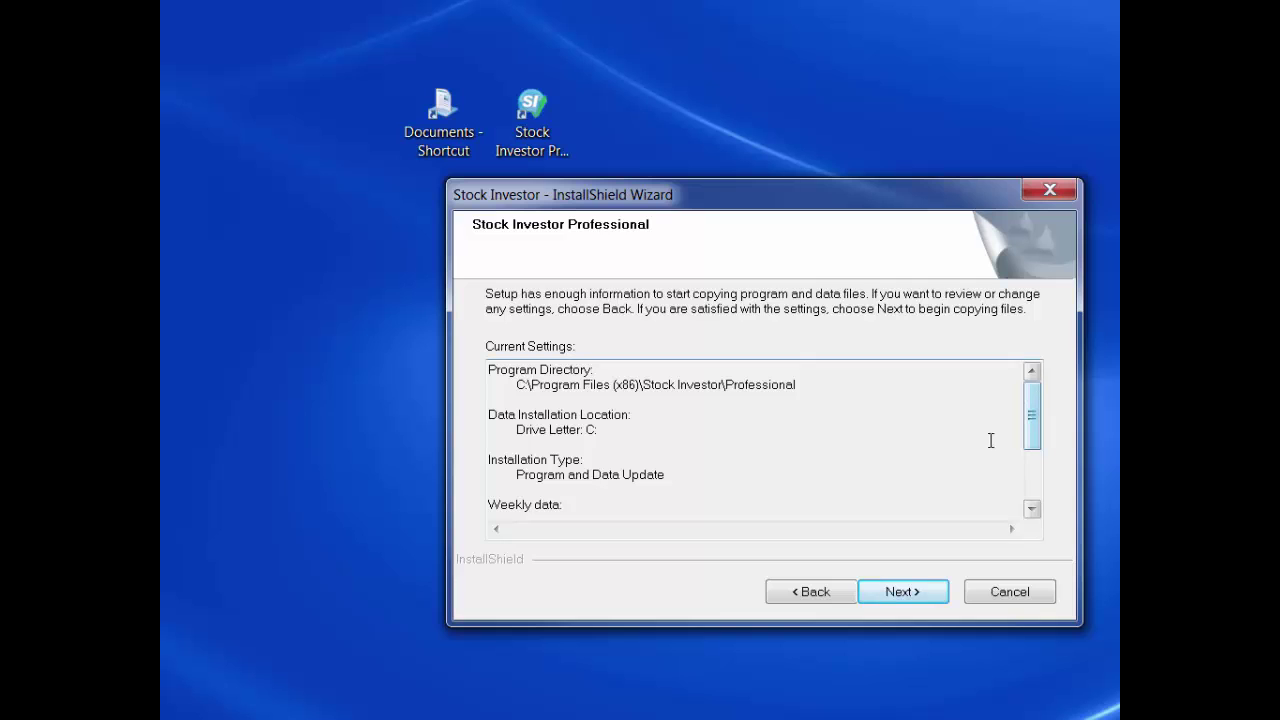
left_click(931, 592)
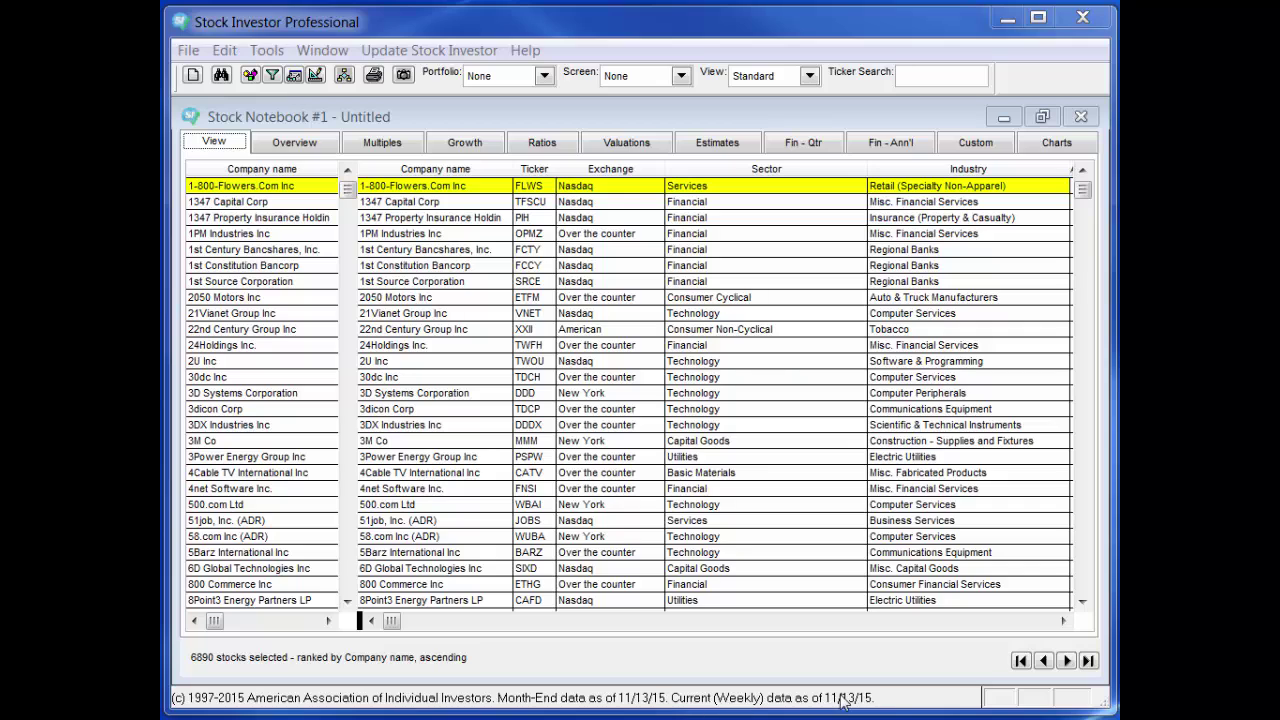
Show the About dialog confirming version 4.0.547 with November 13, 2015 data.
left_click(528, 51)
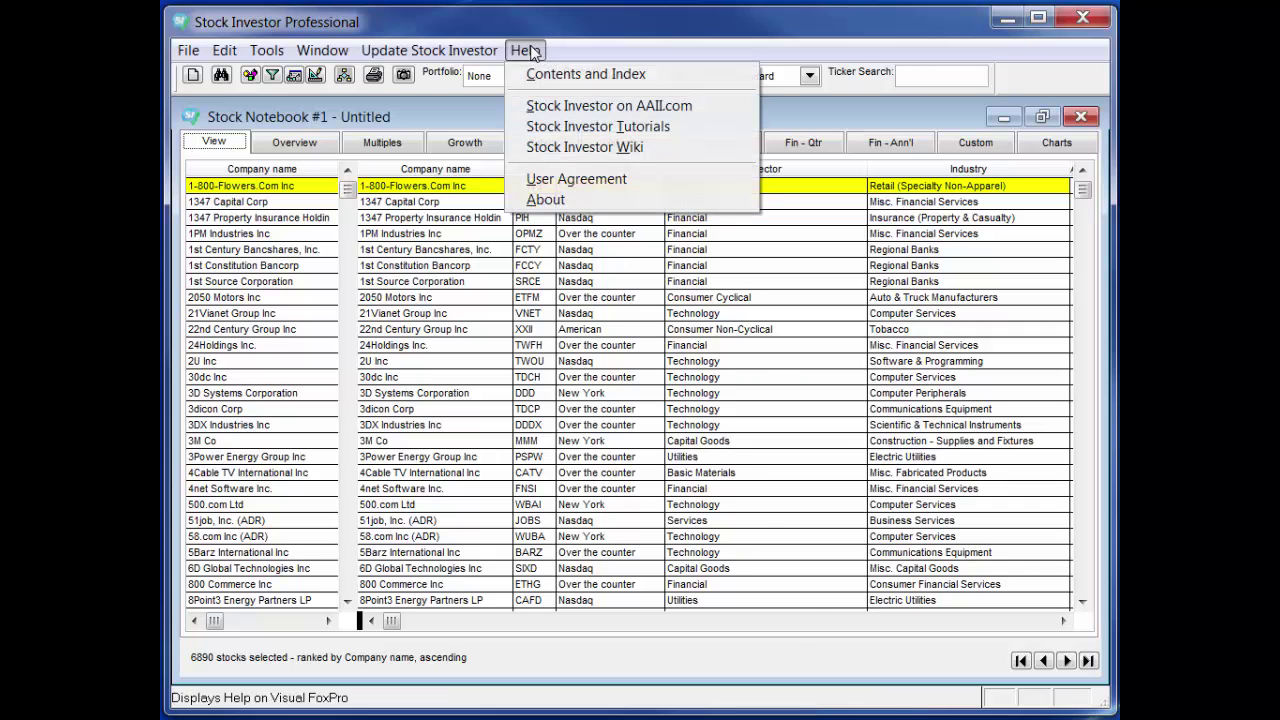
left_click(546, 200)
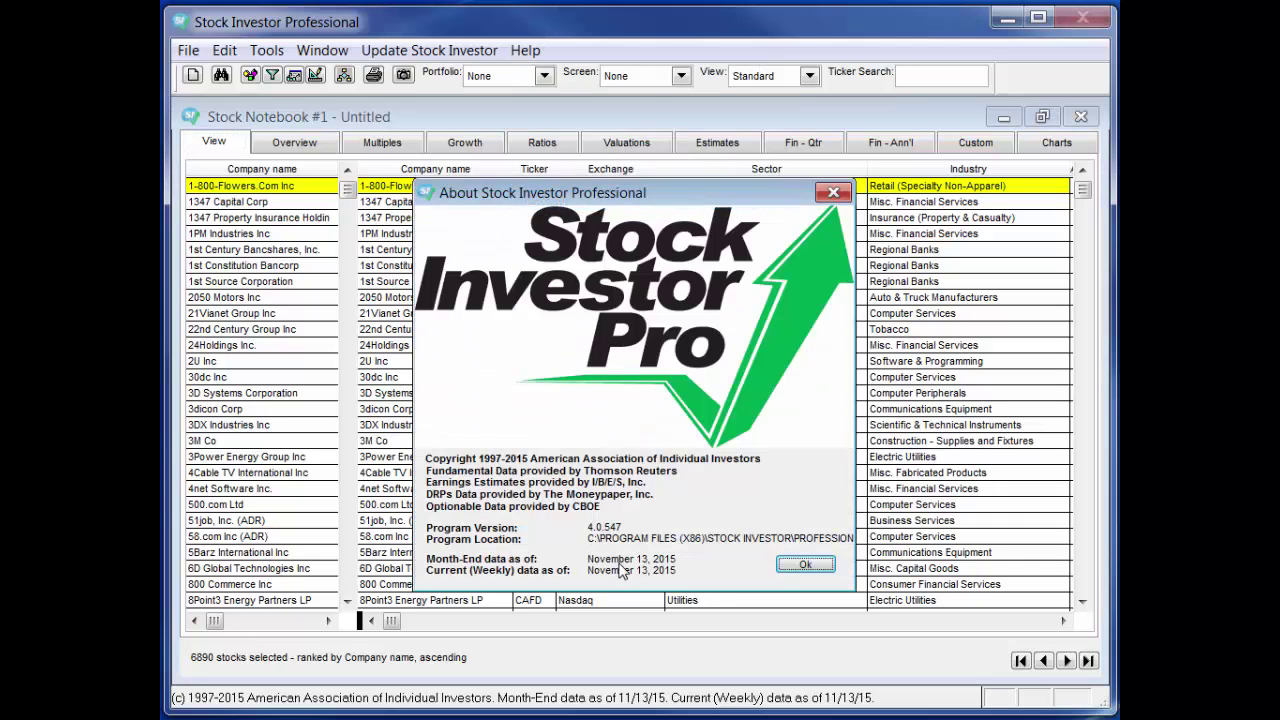